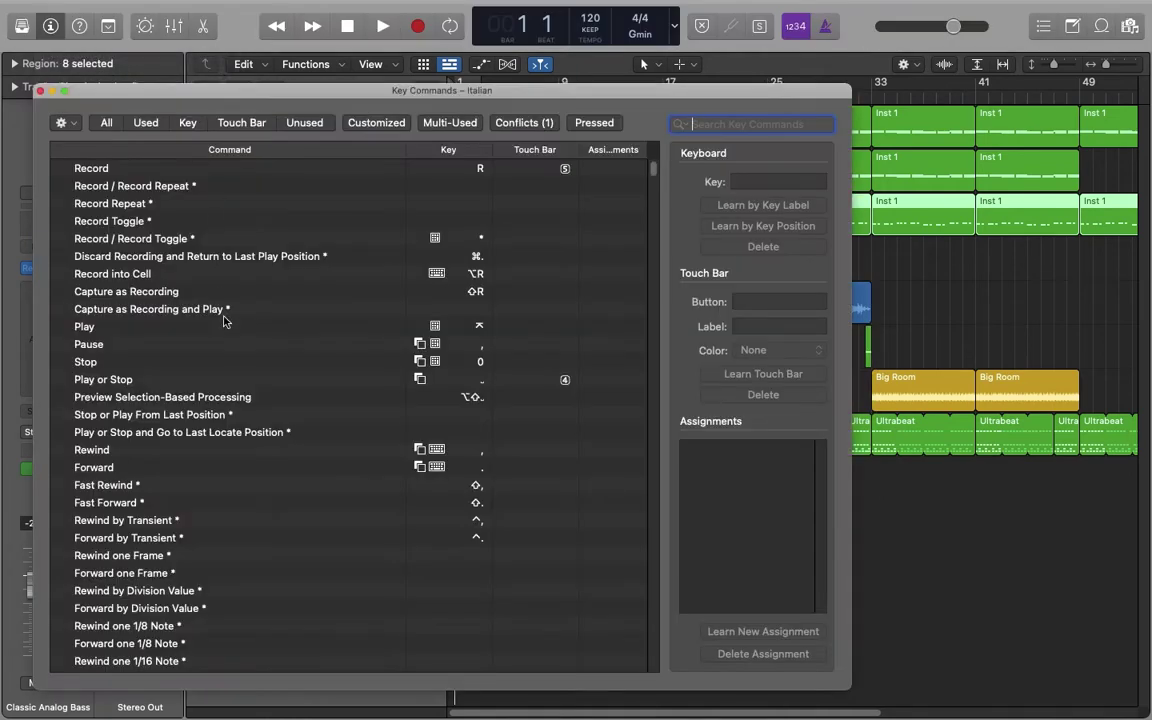
- Look through the list of available key commands and their shortcuts, and close the Key Commands window
scroll(224, 410, "down", 10)
scroll(224, 410, "down", 10)
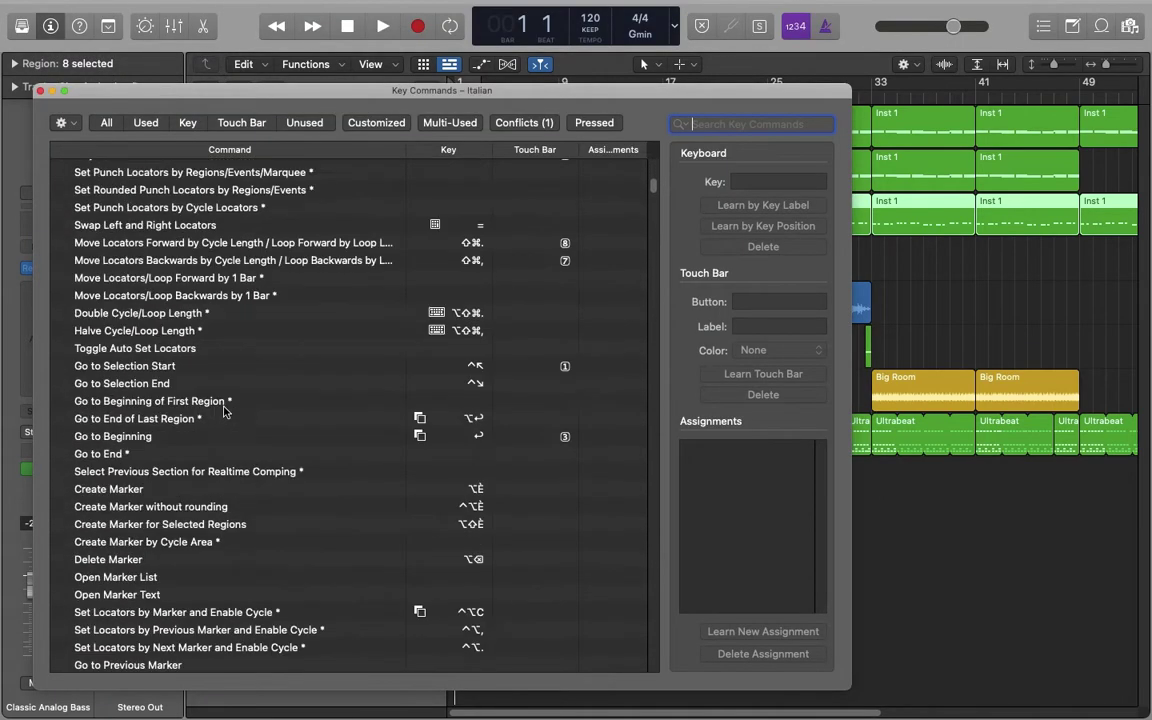
left_click(40, 91)
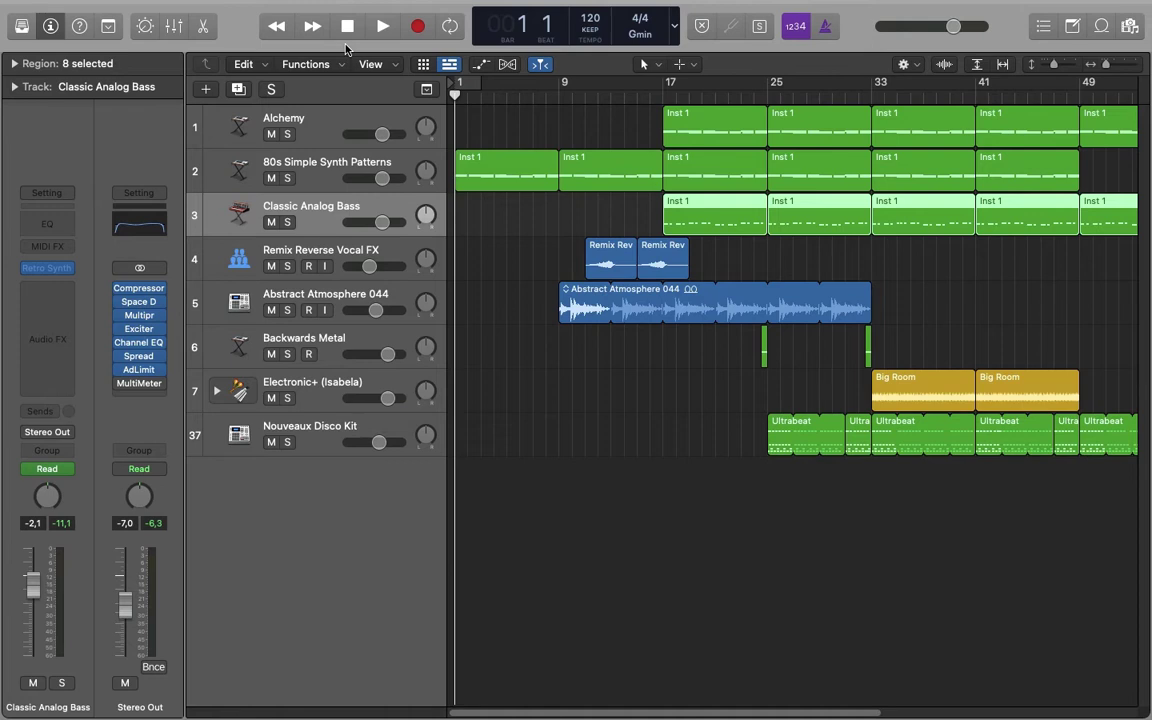
- Create one new software instrument track with an Empty Channel Strip as instrument and the Open Library option enabled
key("alt+super+n")
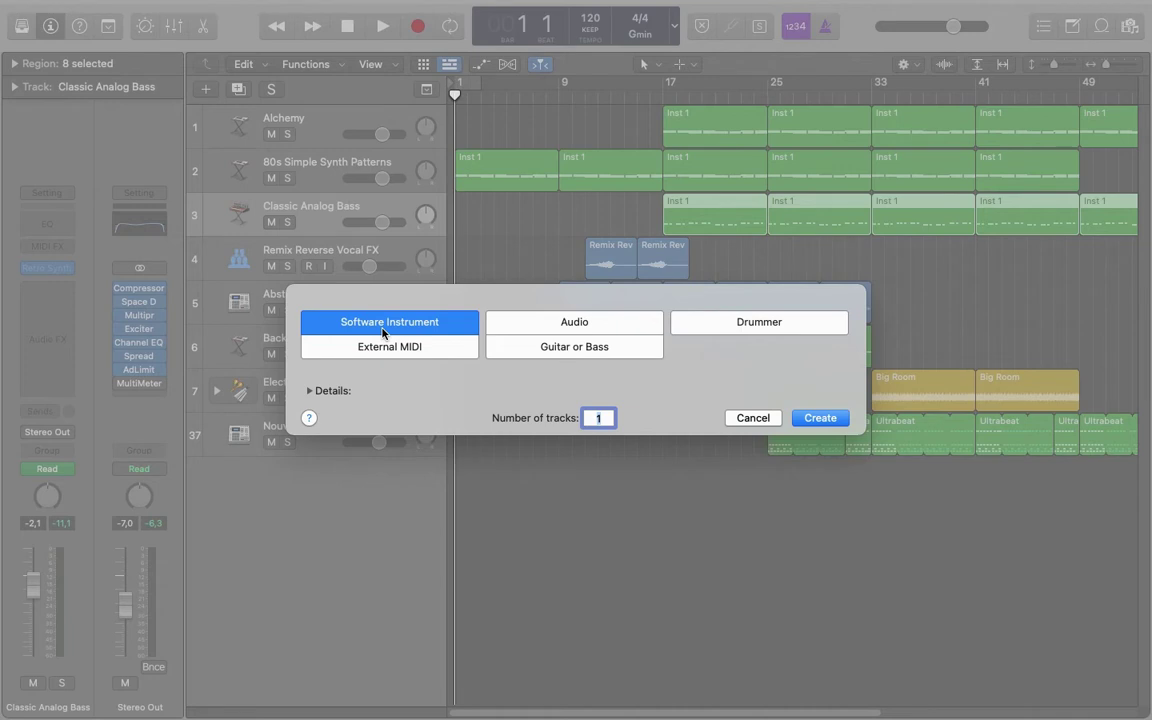
left_click(308, 391)
left_click(355, 384)
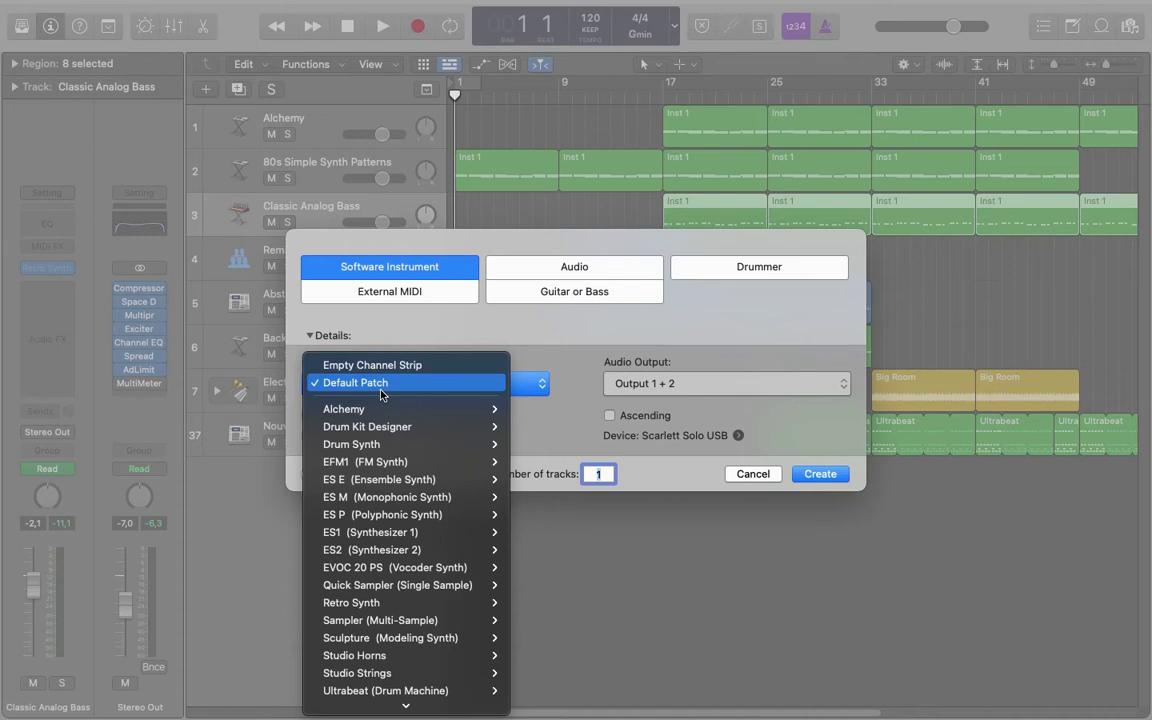
left_click(399, 366)
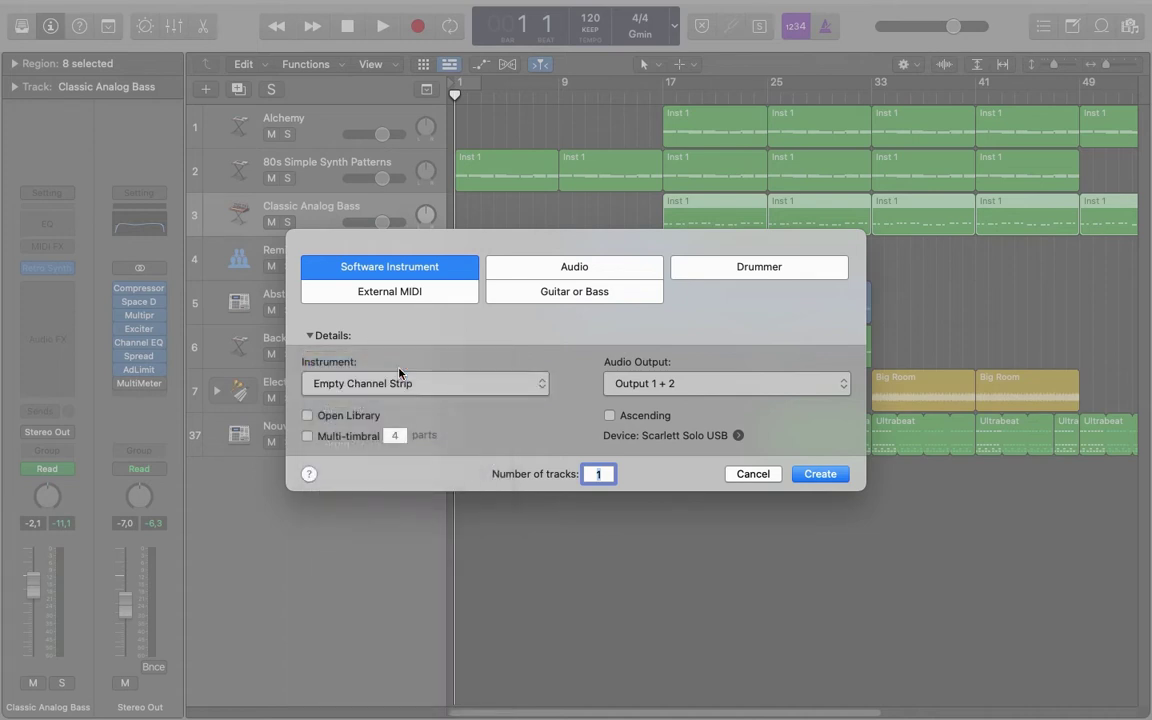
left_click(308, 416)
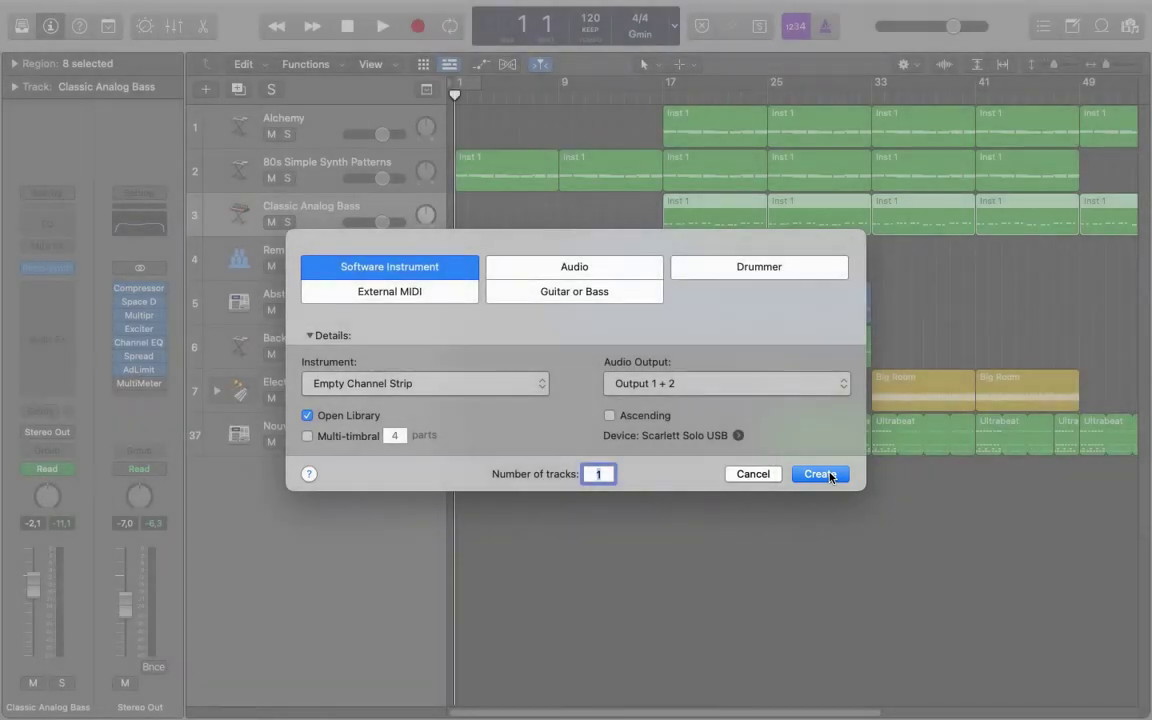
left_click(820, 474)
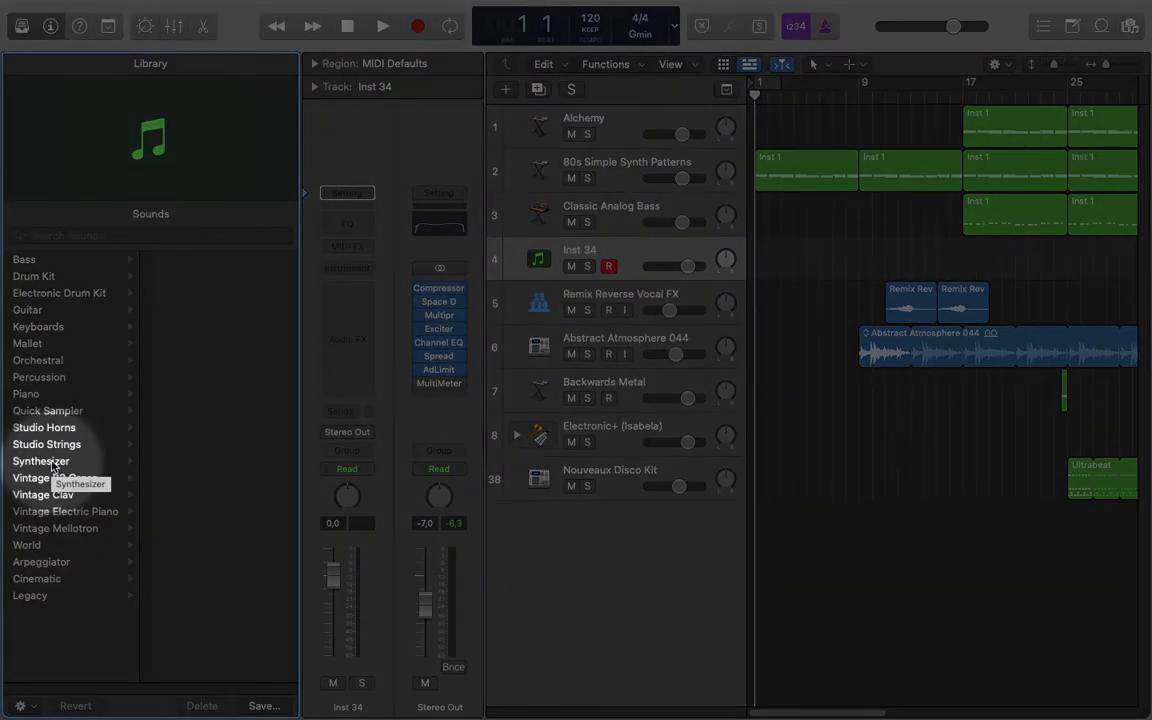
- Load the 80s Starlight patch from the Classics category of the Synthesizer sounds onto the new track
left_click(51, 462)
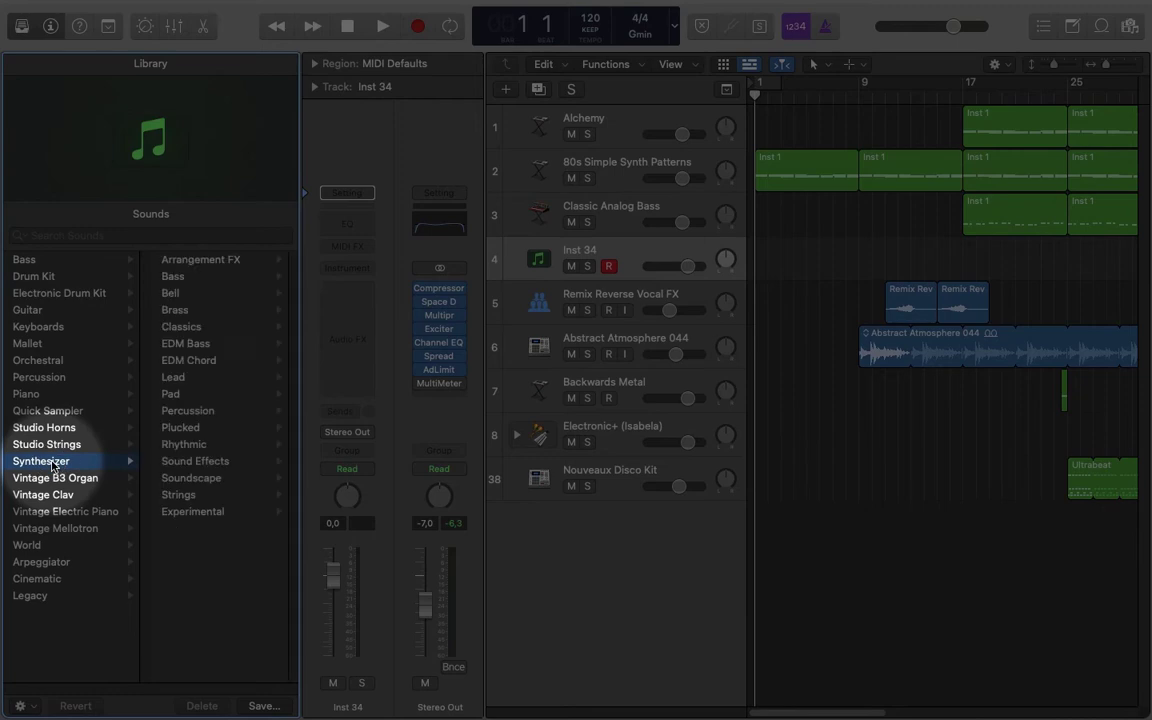
left_click(198, 327)
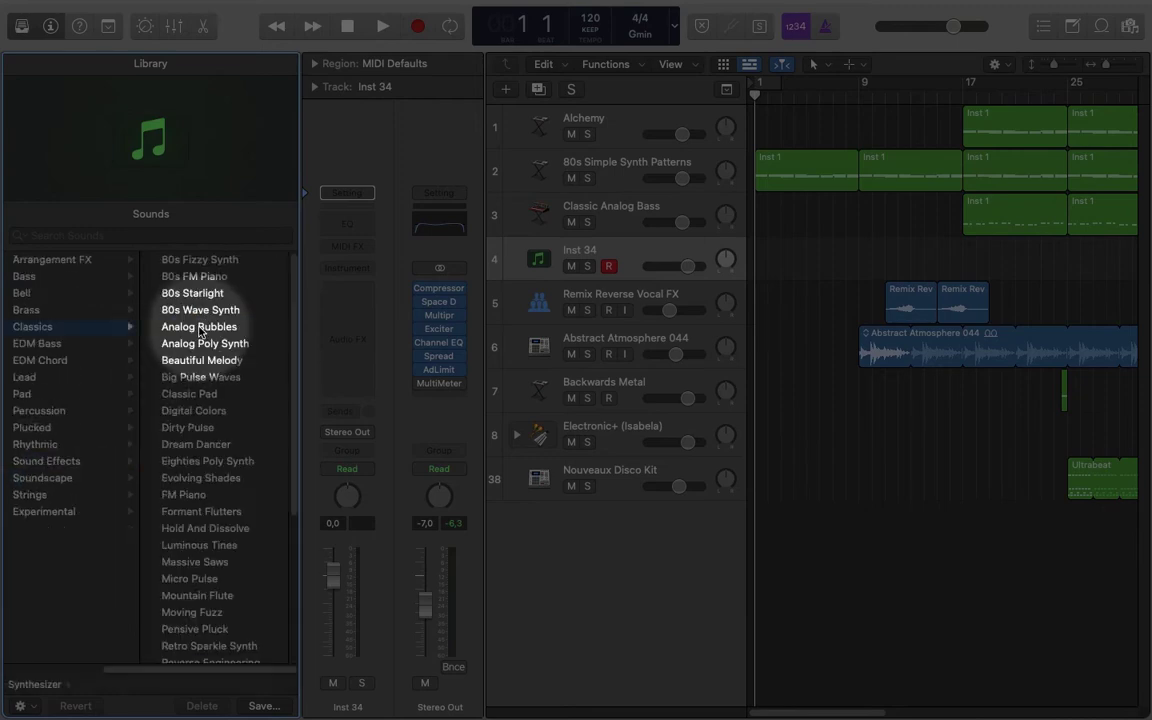
left_click(200, 294)
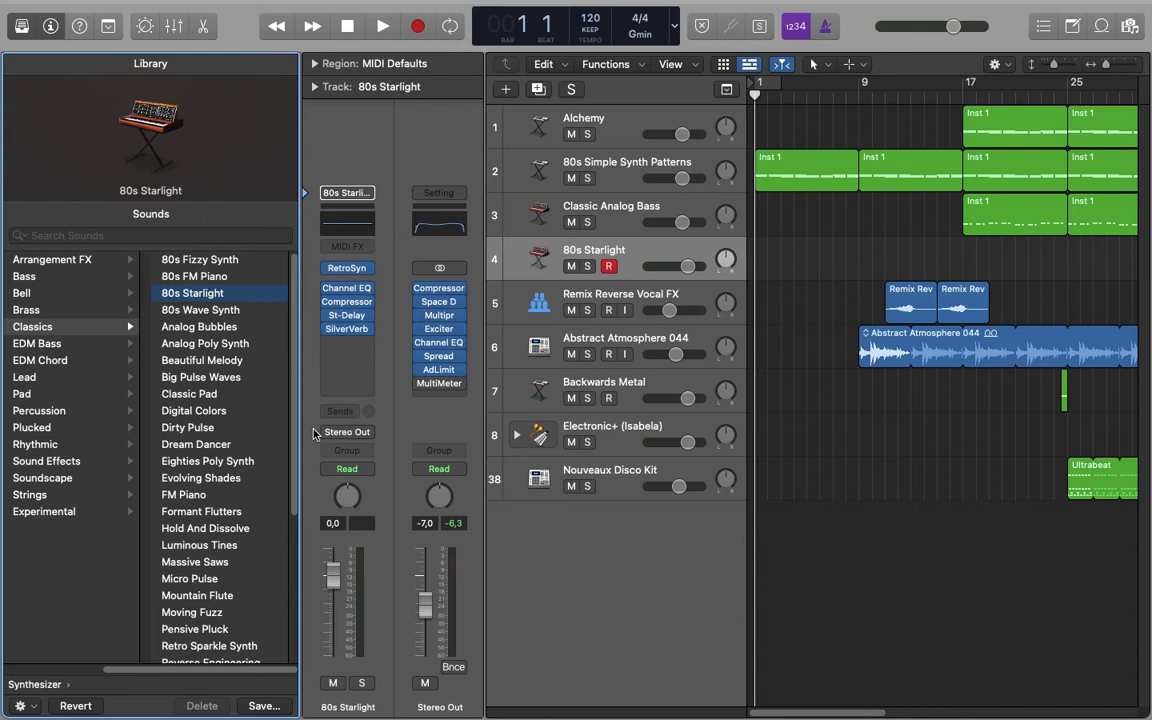
- Show the Musical Typing keyboard and audition the 80s Fizzy Synth and 80s FM Piano patches by playing notes
left_click(430, 10)
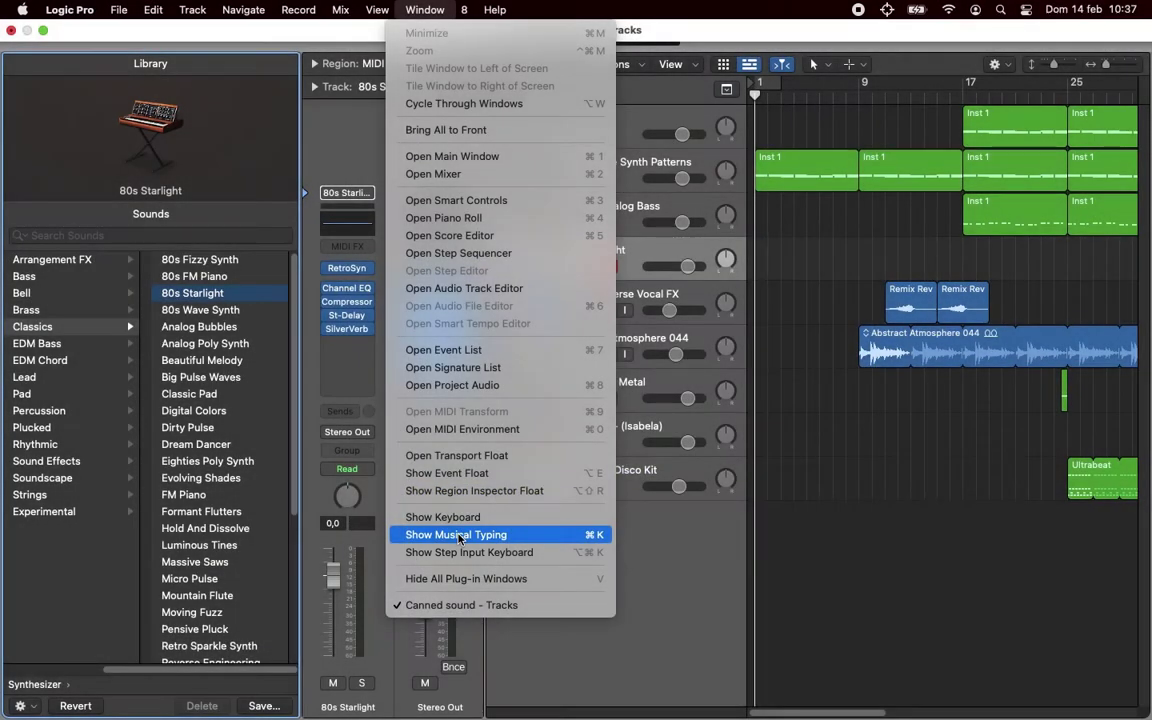
left_click(459, 535)
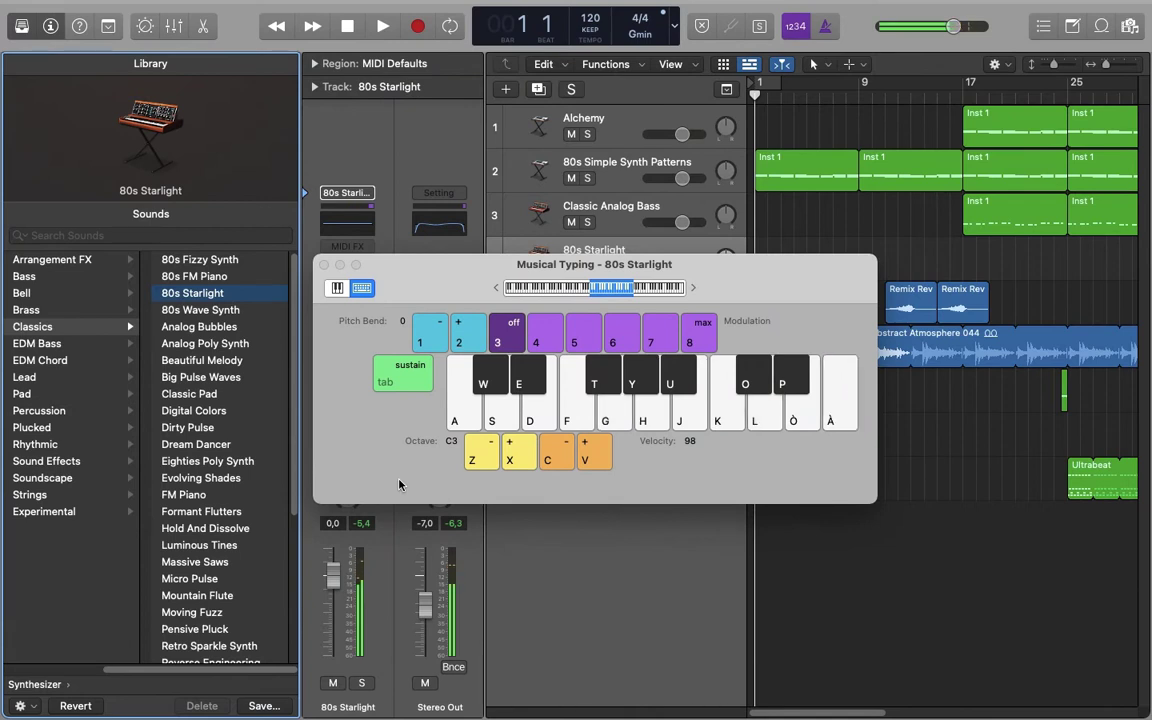
left_click(220, 261)
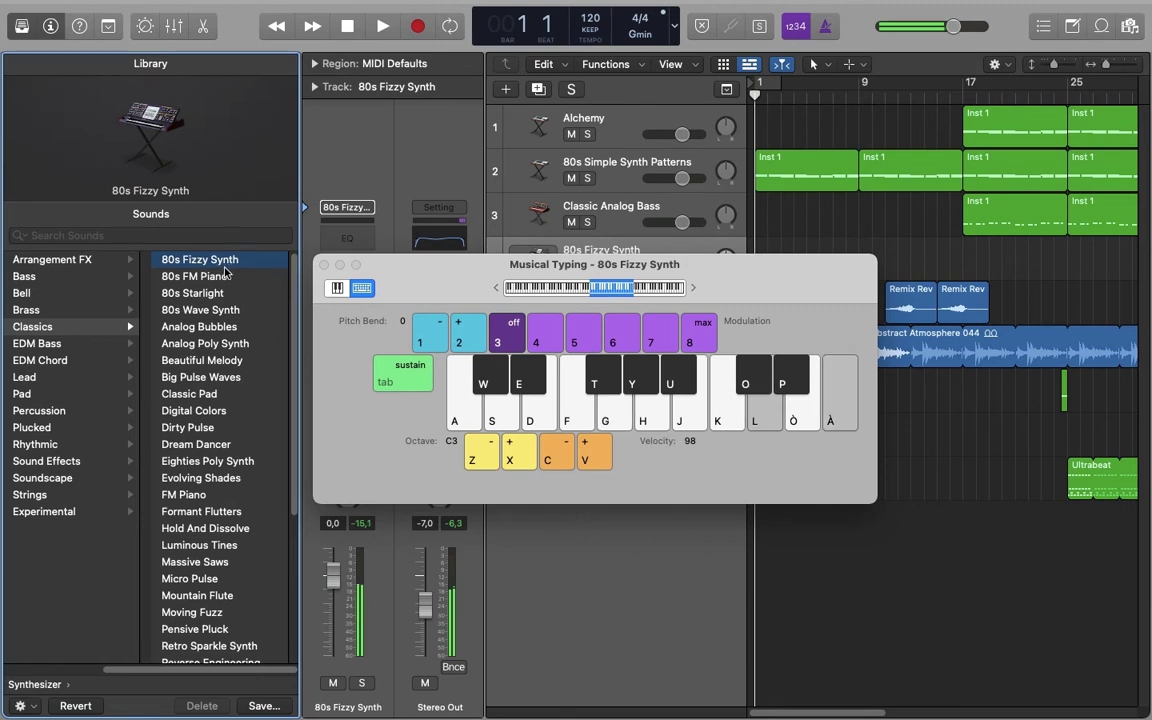
key("g")
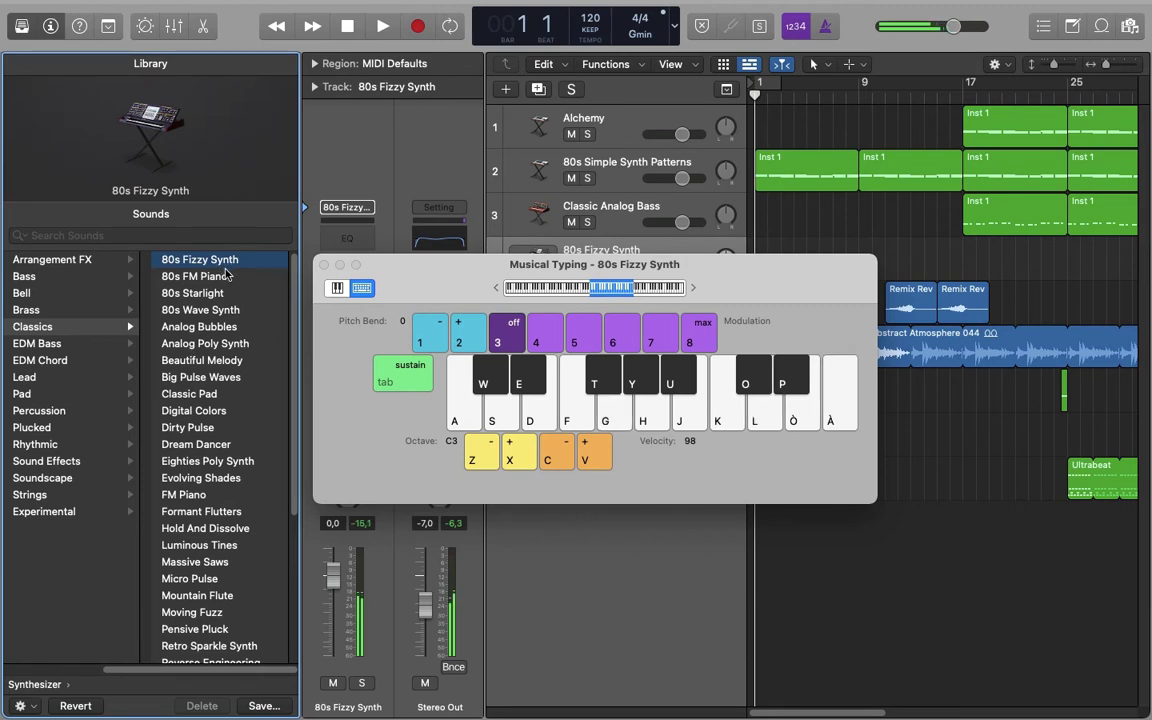
left_click(212, 280)
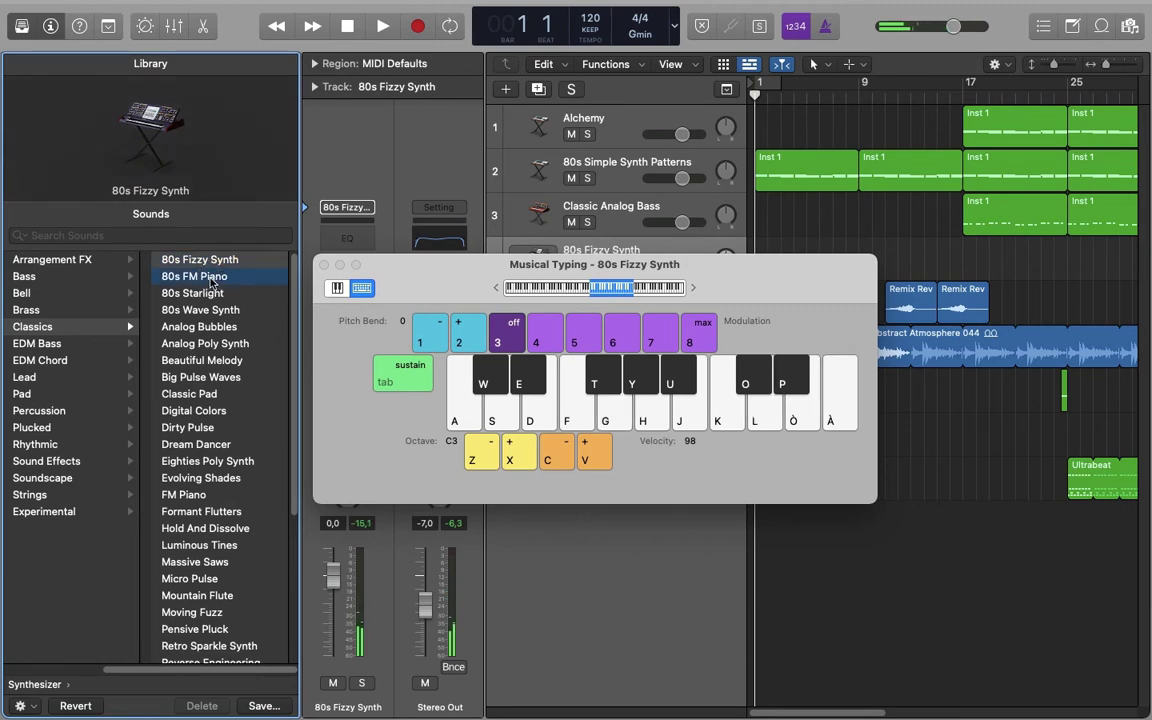
key("g")
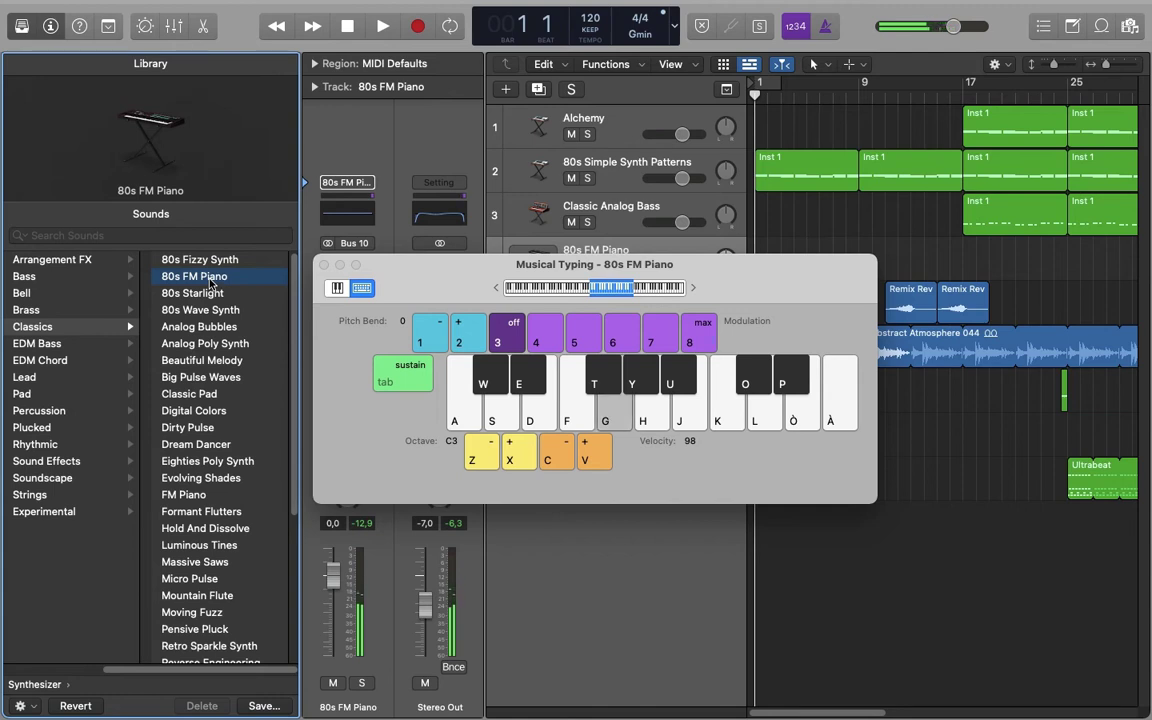
key("u")
key("agrave")
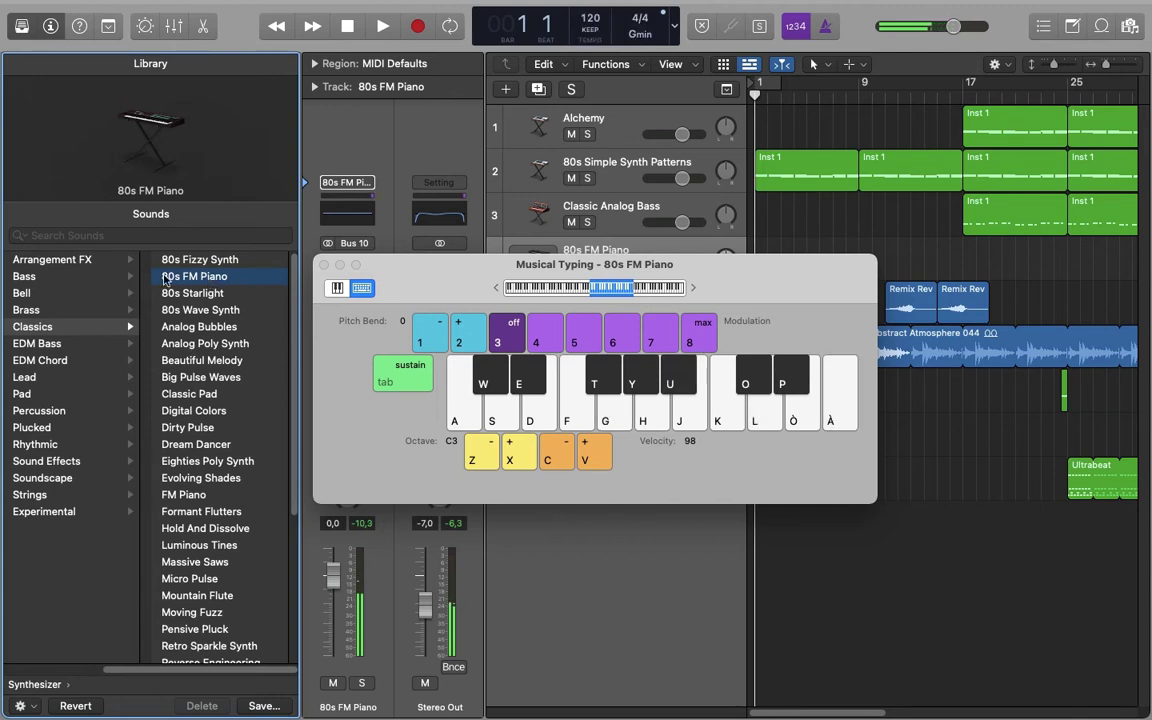
- Switch the track to 80s Starlight and back to 80s Fizzy Synth, playing a few notes with the Fizzy Synth
left_click(200, 294)
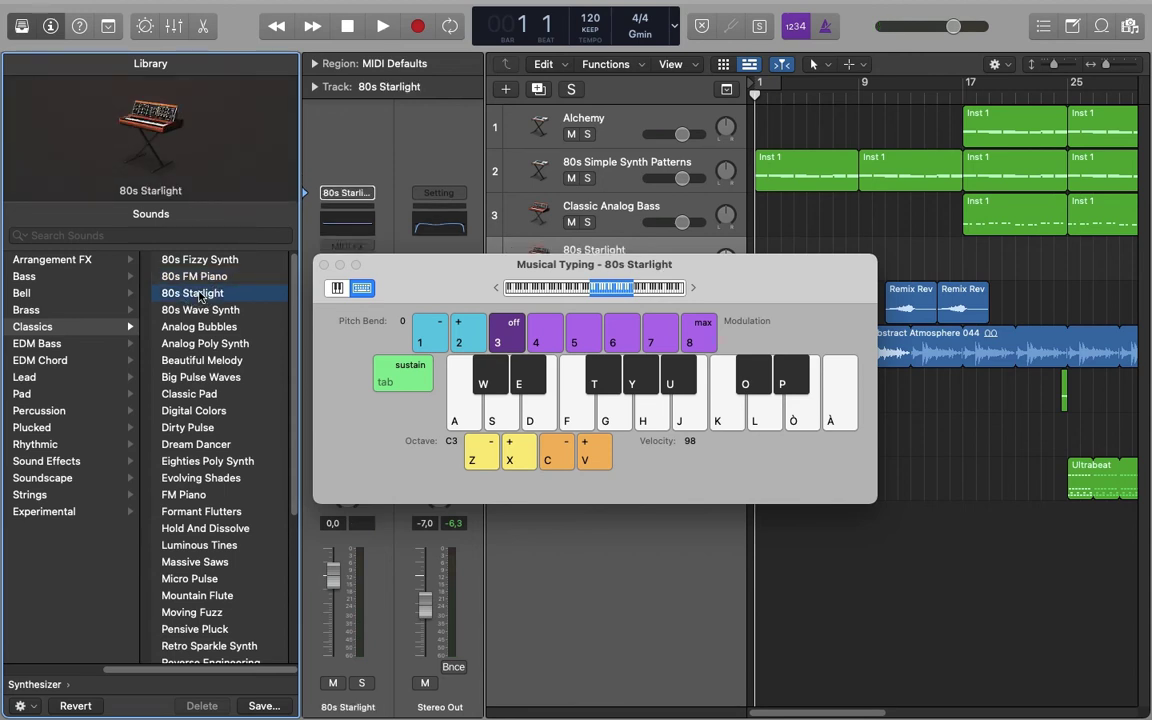
left_click(200, 261)
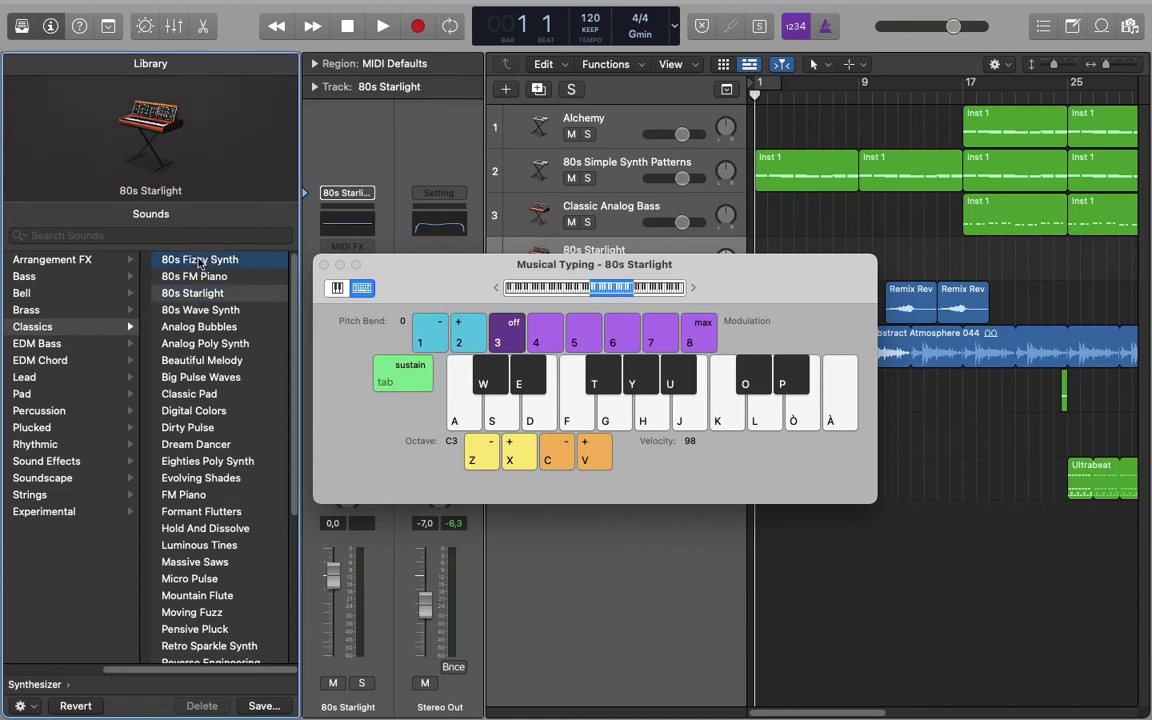
key("g")
key("l")
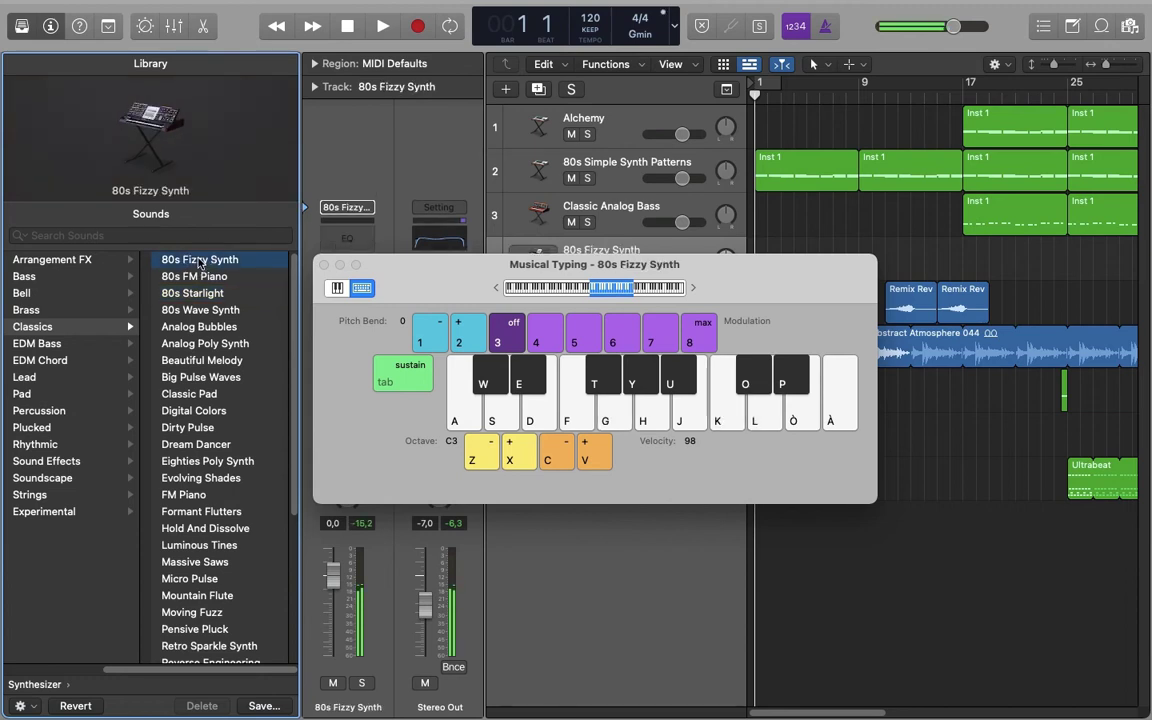
key("à")
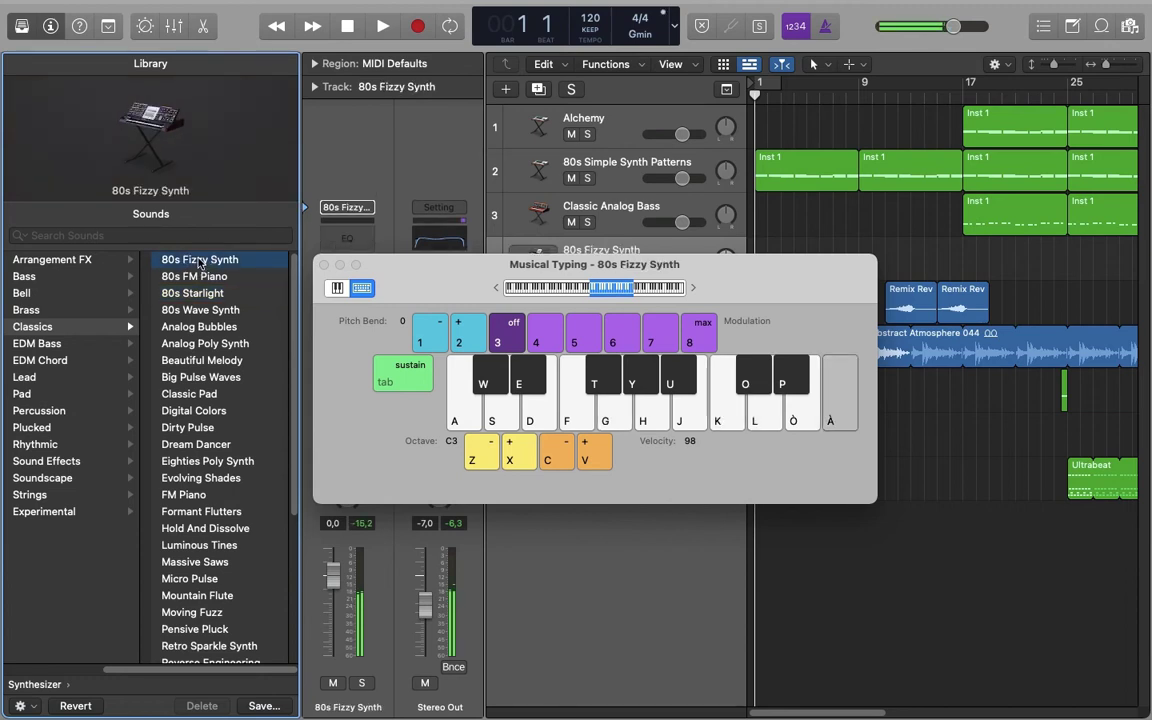
key("l")
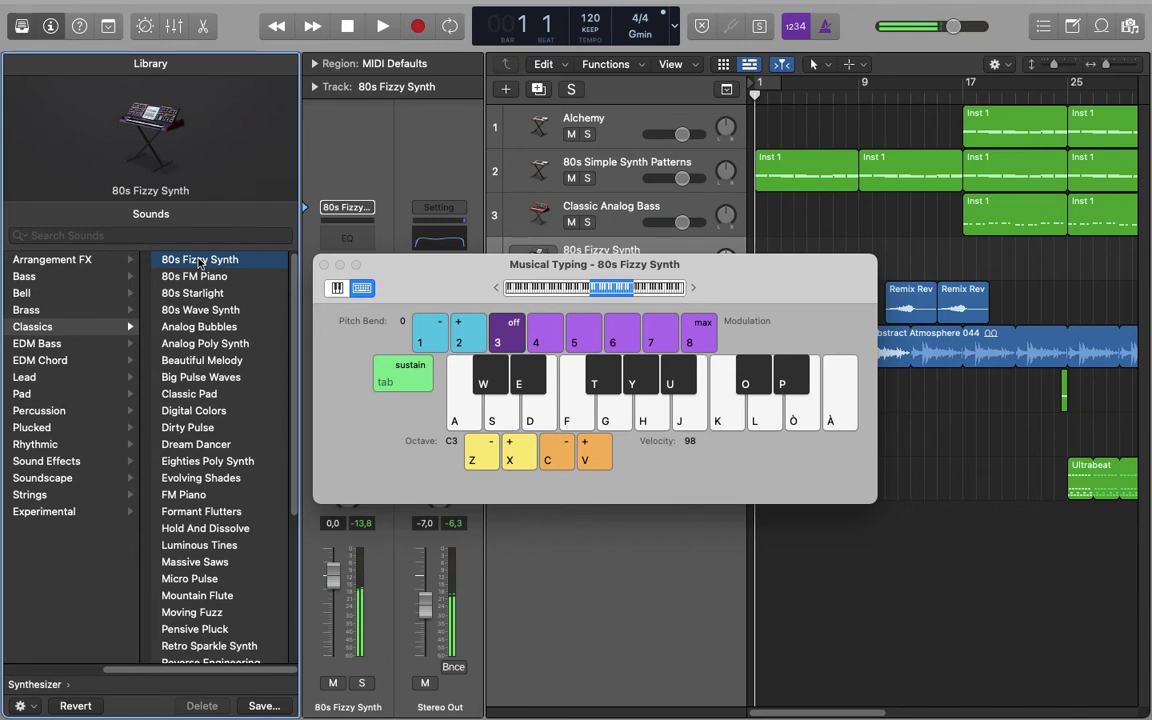
- Load the Boesendorfer Grand Piano patch from the Piano sounds and close the Musical Typing keyboard and the Library
scroll(55, 312, "left", 3)
scroll(55, 312, "left", 3)
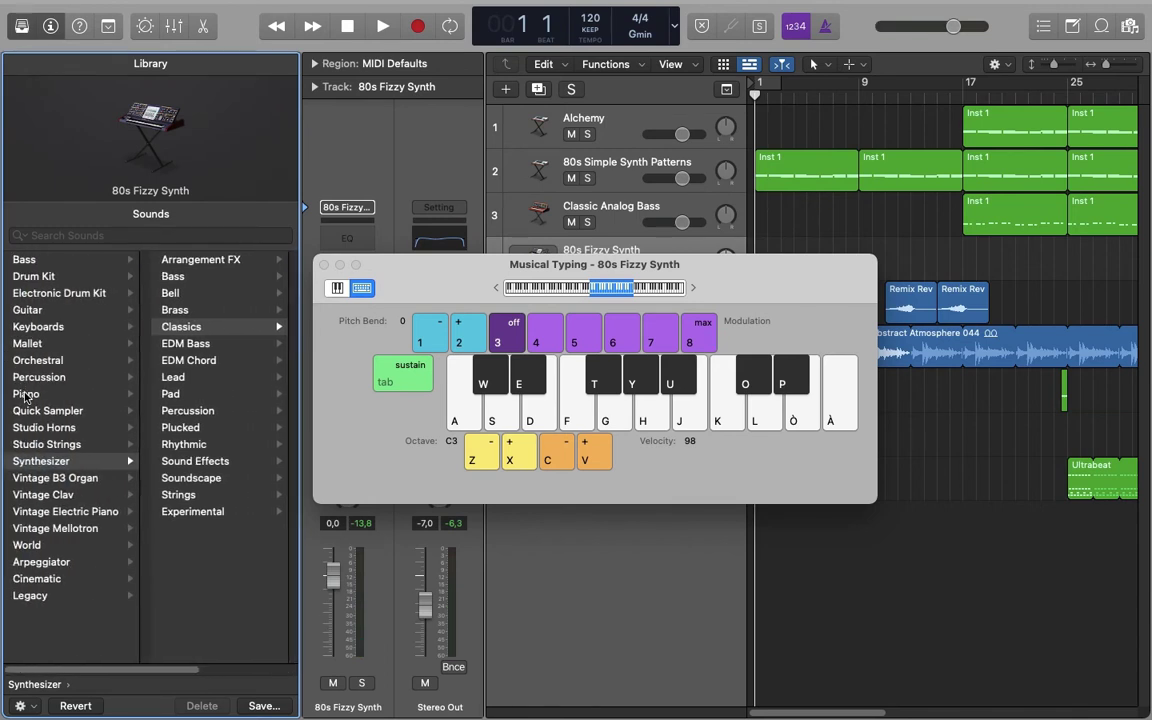
left_click(26, 395)
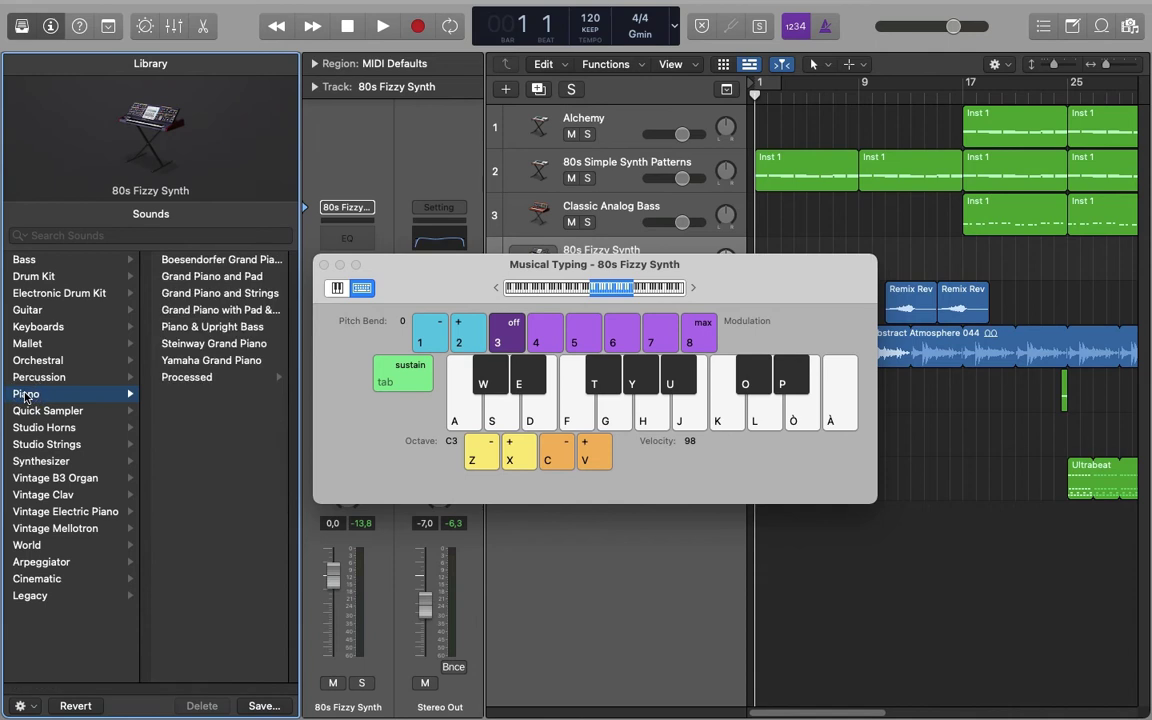
left_click(178, 262)
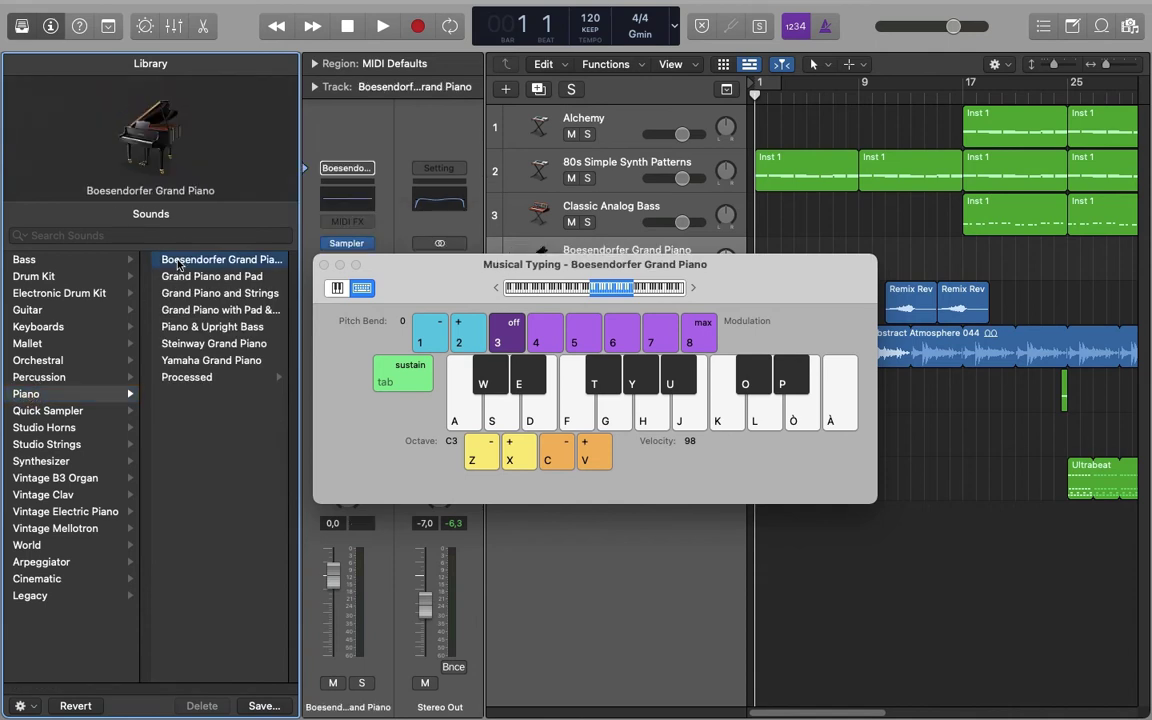
left_click(324, 265)
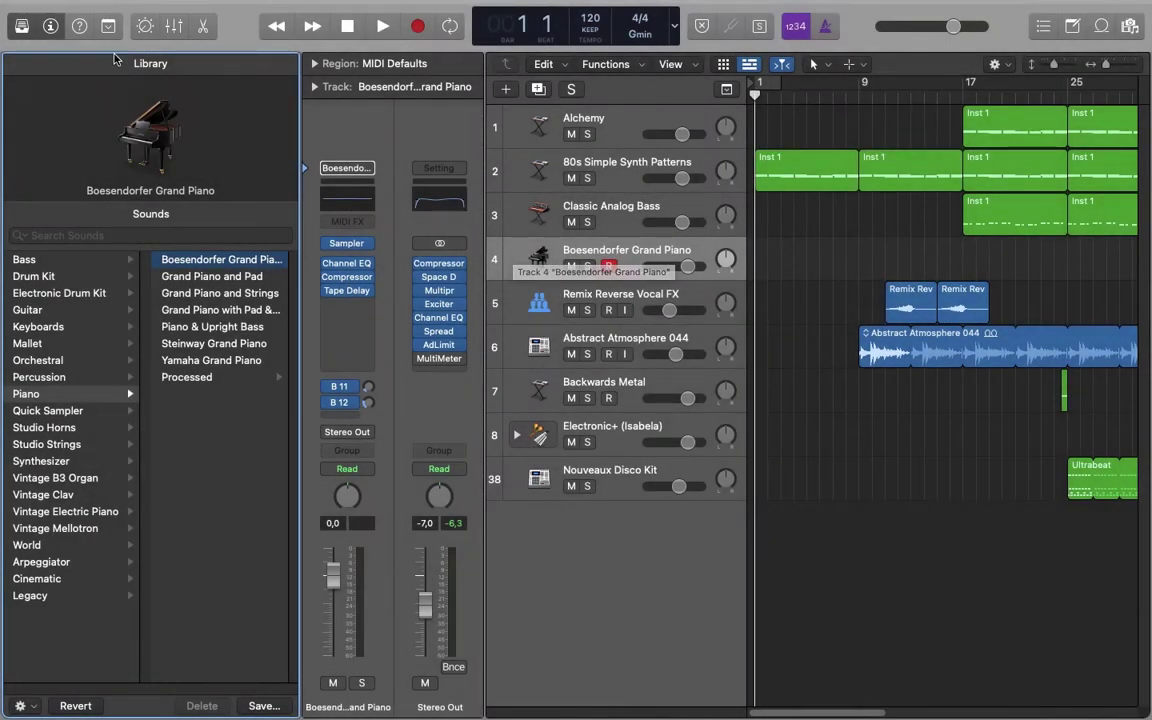
left_click(22, 28)
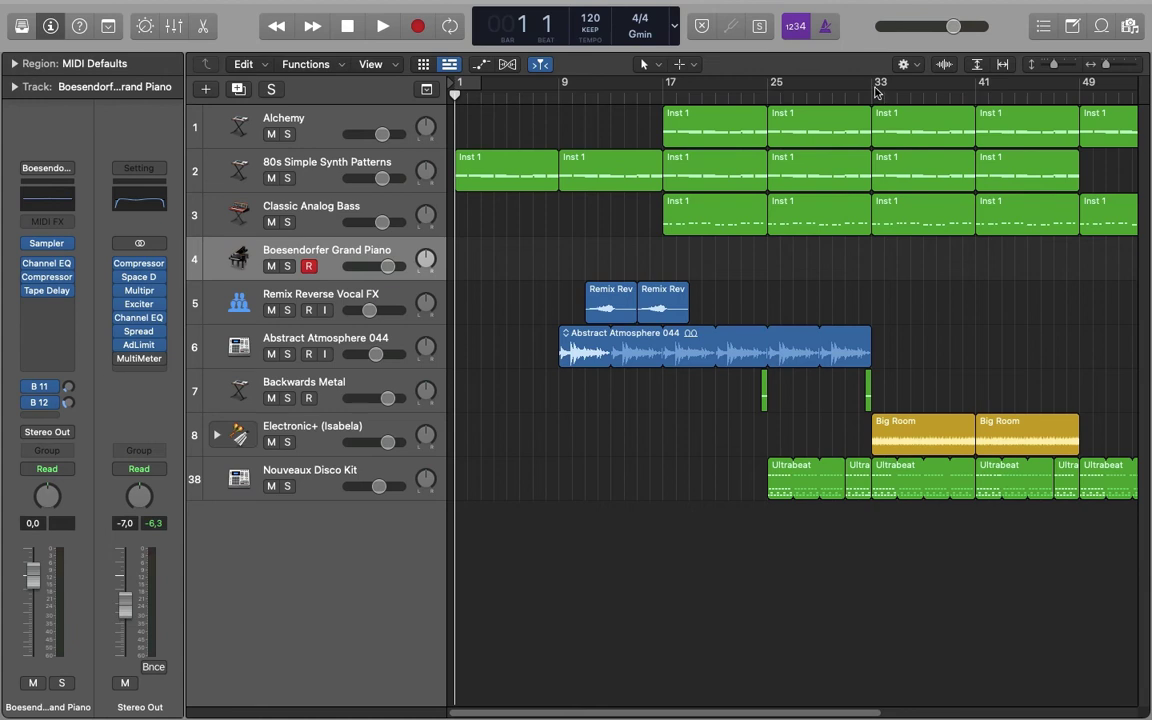
- Record an eight-bar part on the Boesendorfer Grand Piano track starting at bar 33, with the metronome click turned on
left_click_drag(455, 96, 872, 95)
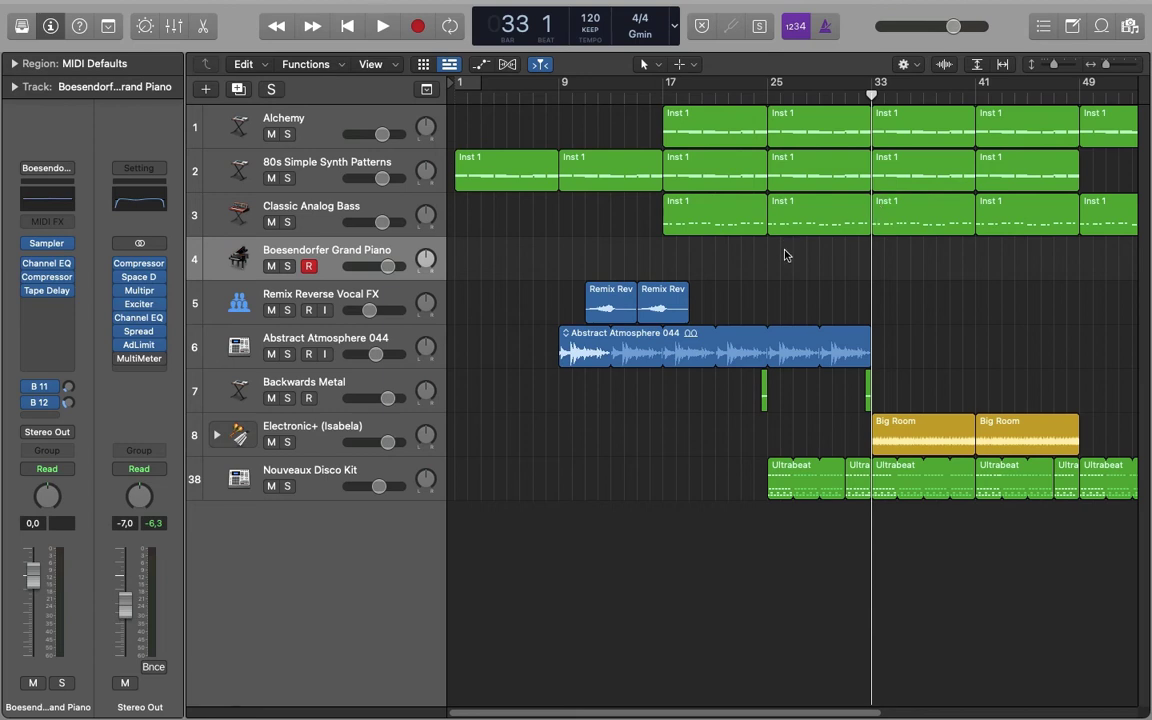
left_click(828, 31)
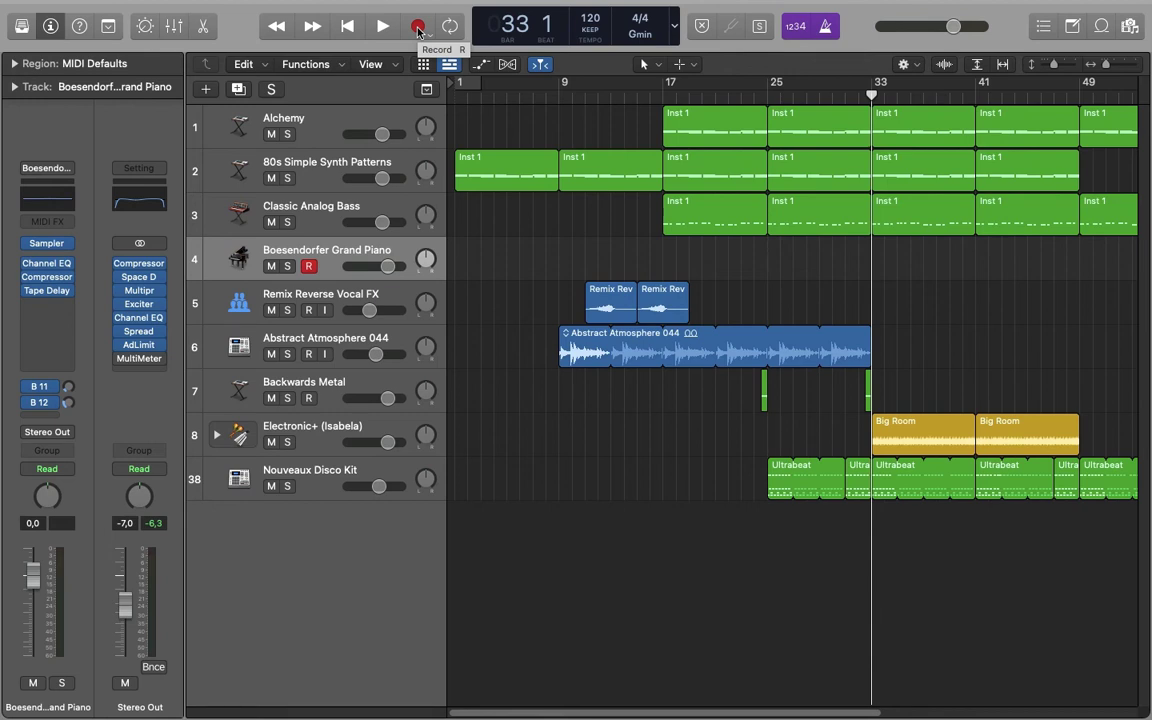
left_click(418, 28)
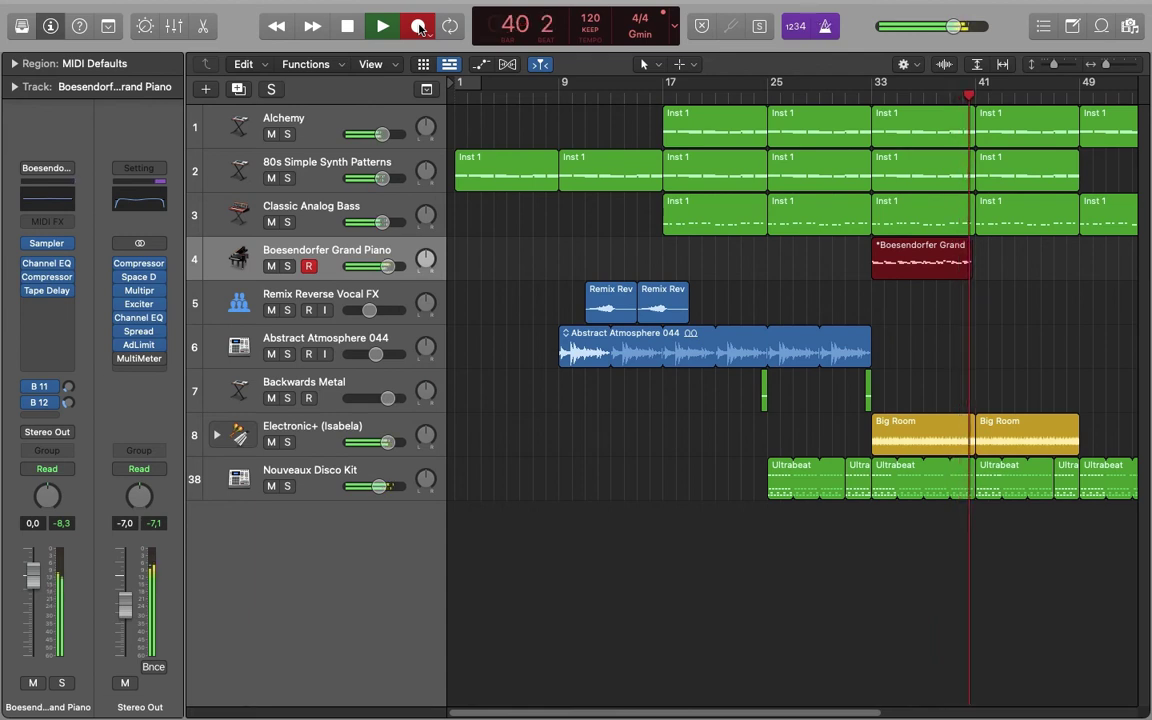
left_click(420, 28)
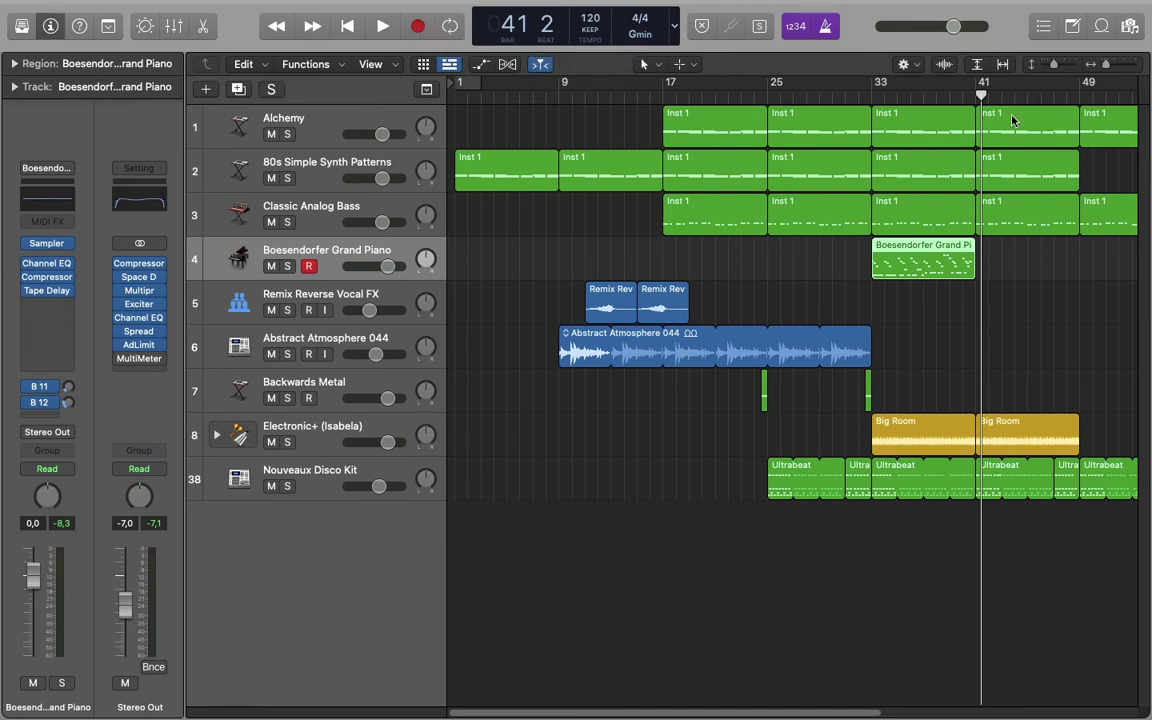
- Play back the recording from bar 31, soloing the Boesendorfer Grand Piano track for part of it, and stop with the solo off
left_click_drag(982, 94, 842, 99)
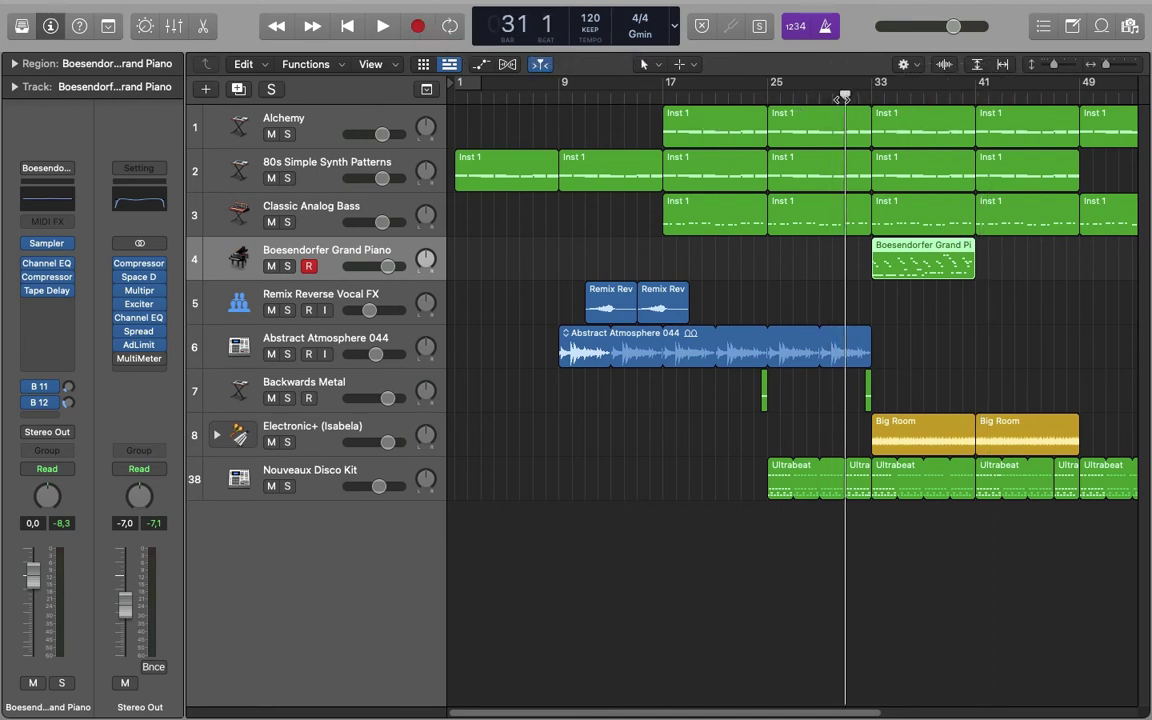
key("space")
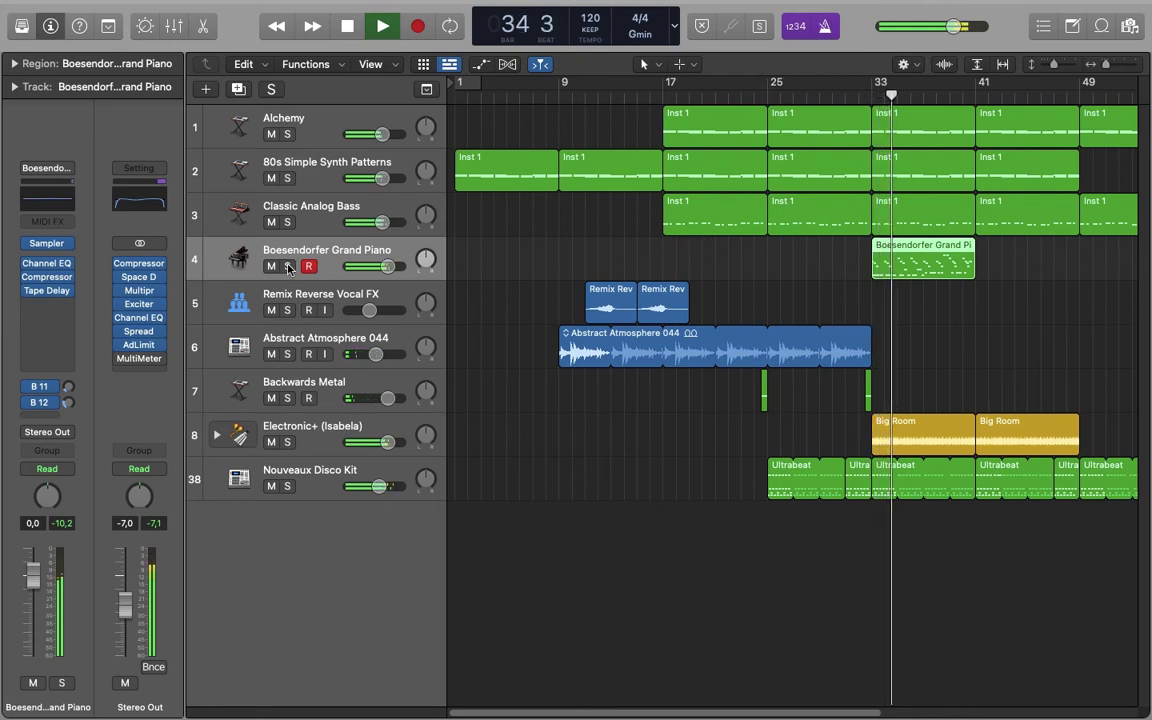
left_click(288, 267)
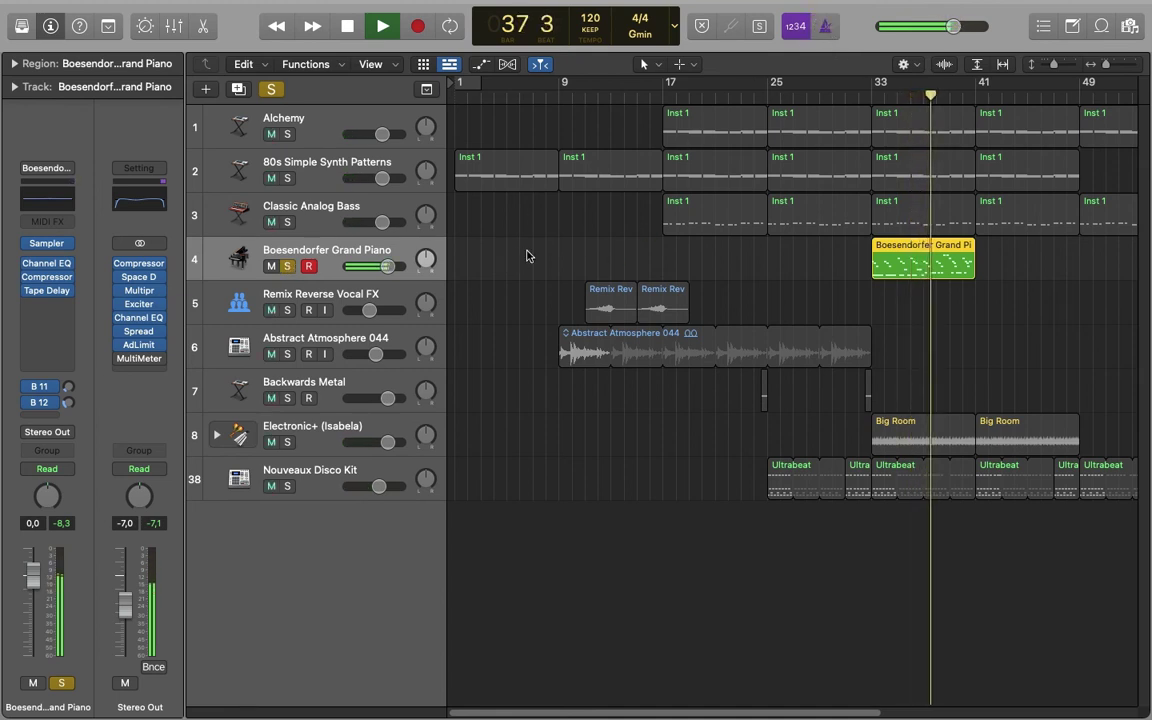
key("space")
left_click(288, 267)
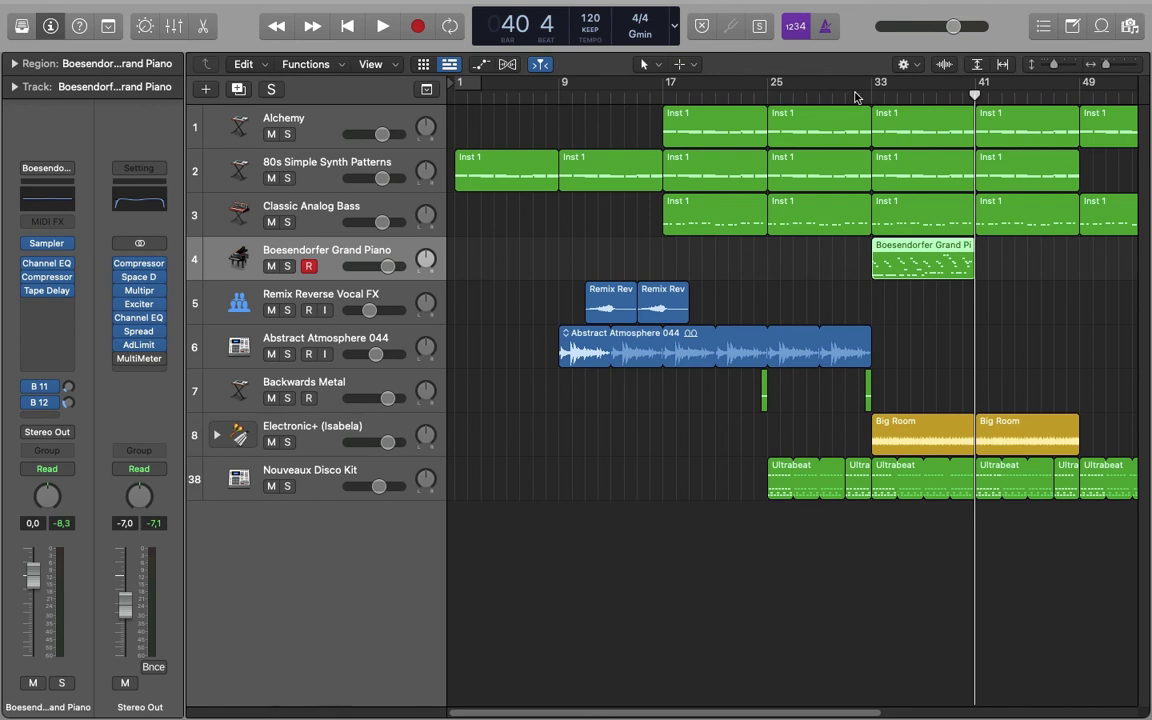
- Repeat the recorded piano region once at bar 41 and open the piano notes in the Piano Roll editor
key("super+r")
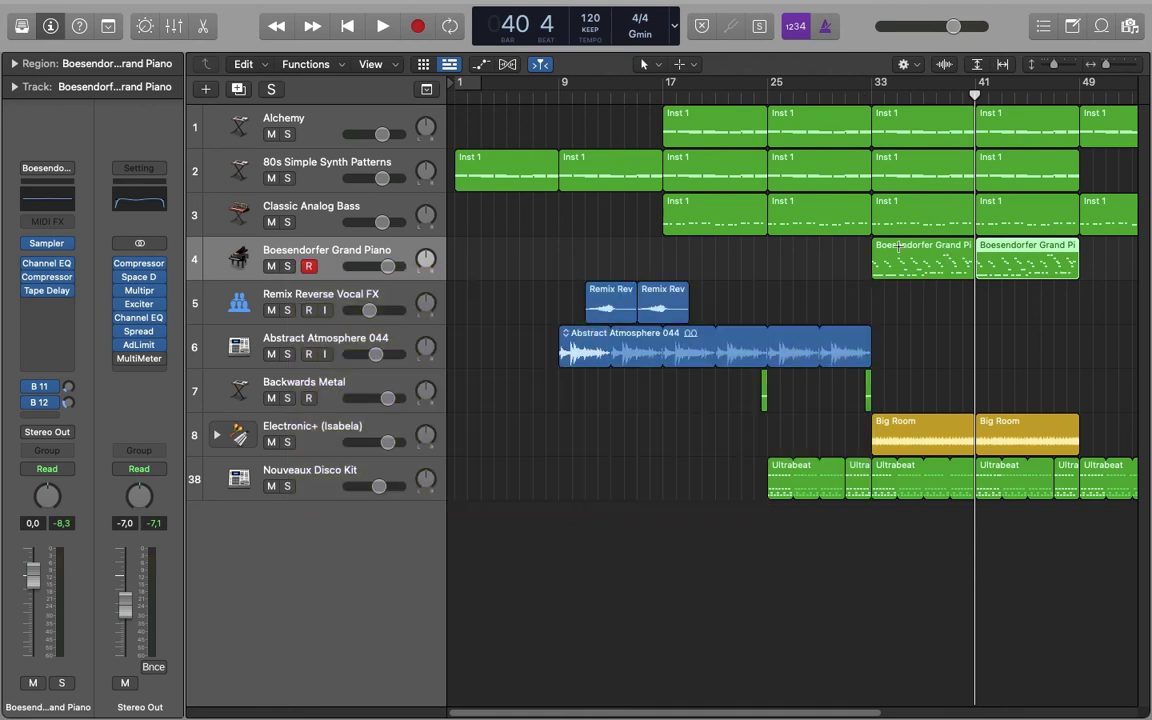
double_click(898, 251)
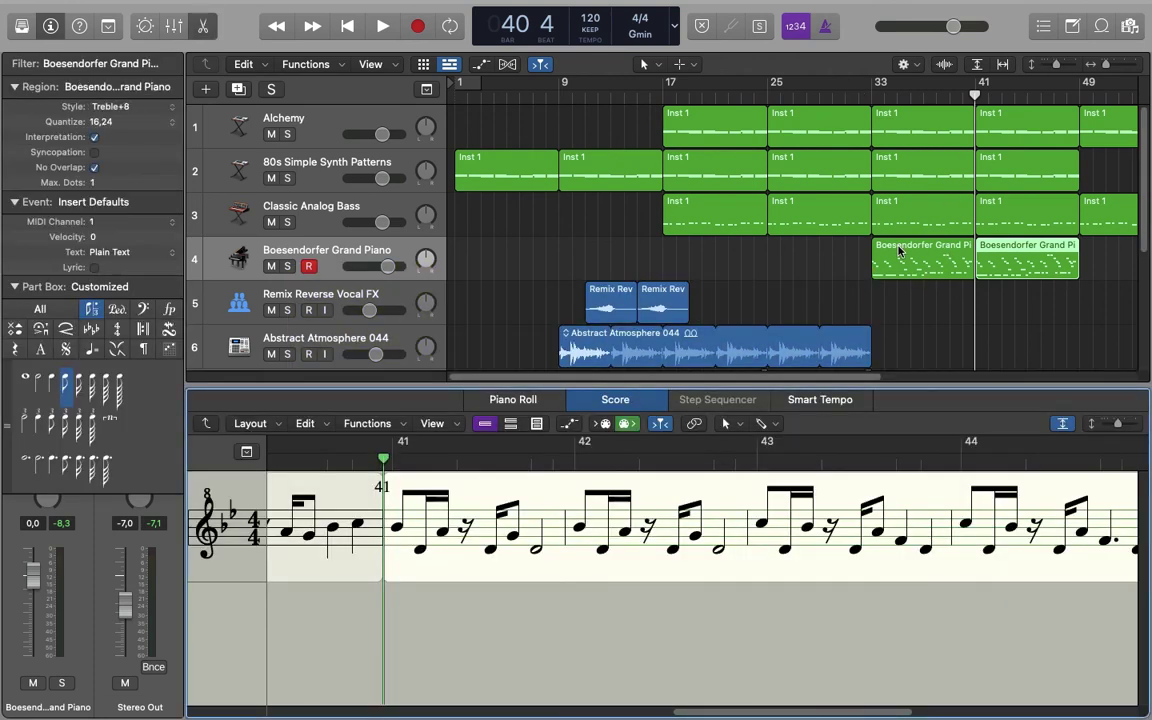
left_click(513, 400)
- Play back the arrangement from bar 33 to hear the repeated piano part with the other tracks
left_click_drag(975, 95, 873, 94)
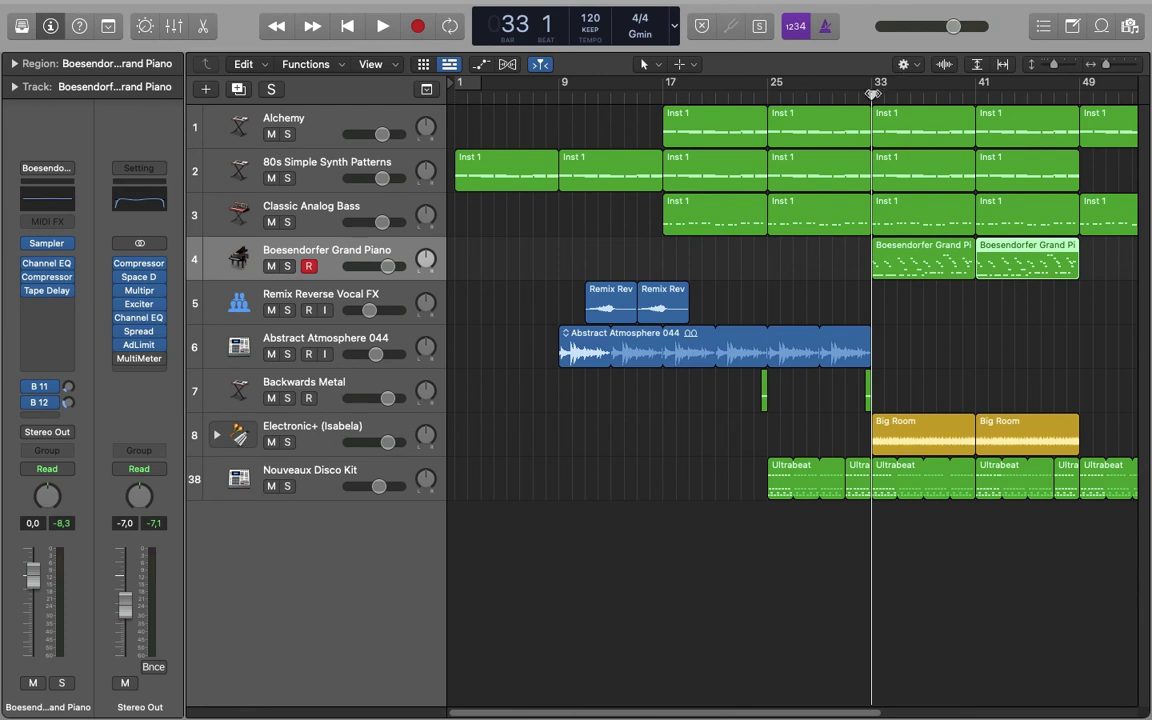
key("space")
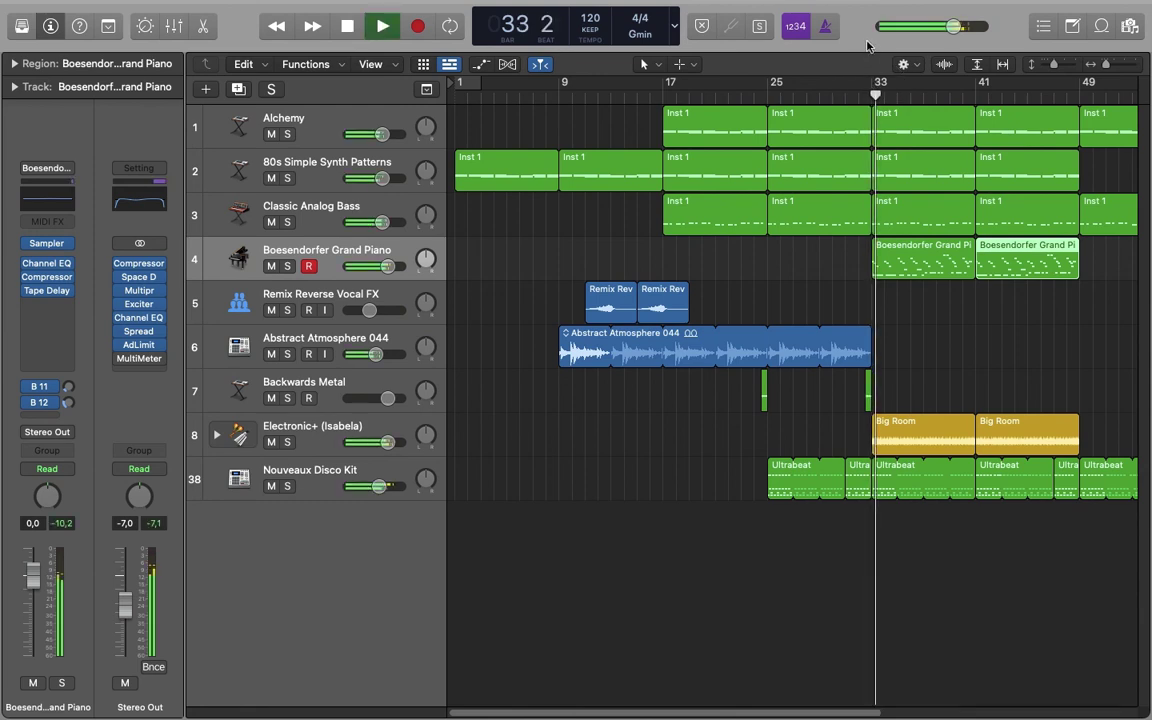